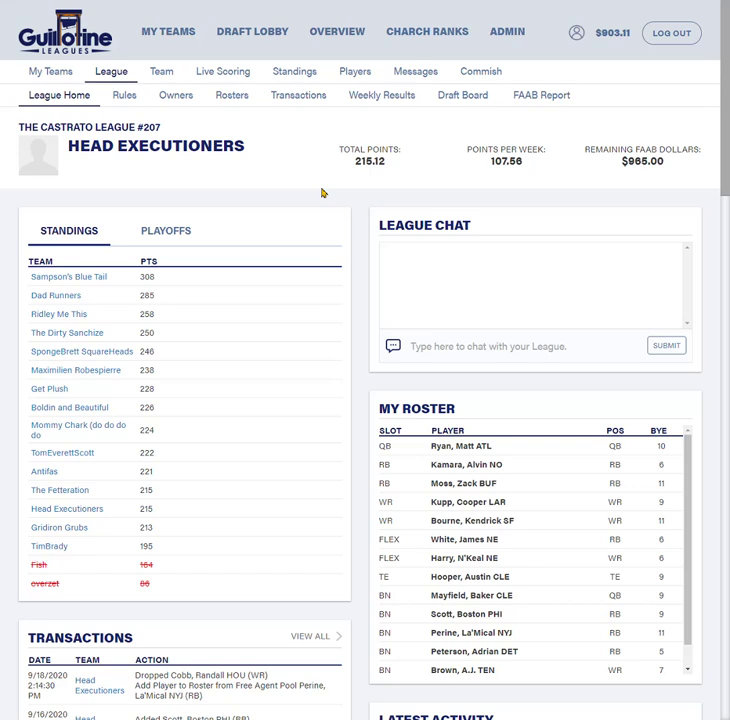
Step: Open the team's free agent bid group creation page and point out the remaining FAAB dollars
click(160, 75)
click(224, 98)
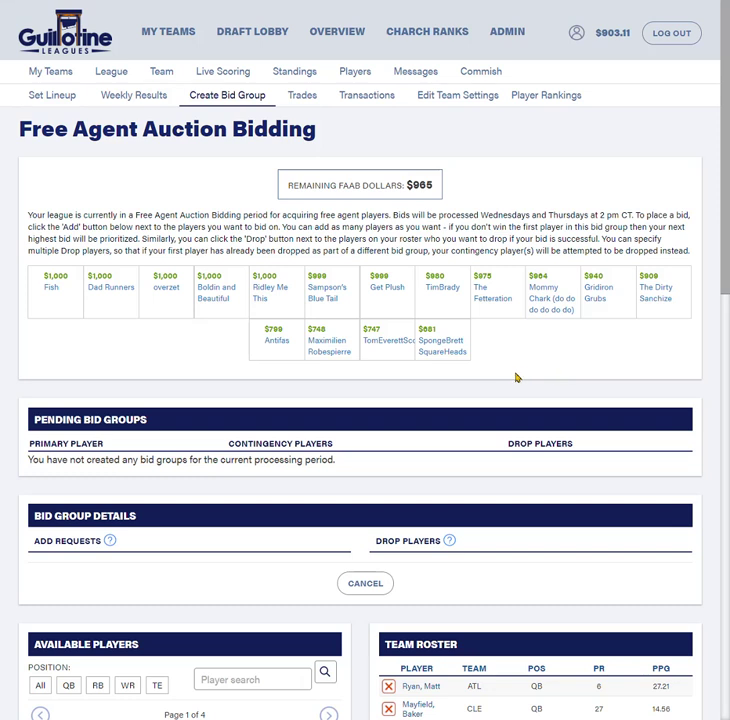
drag(410, 186, 440, 191)
click(438, 189)
Step: Sort the available players by percent owned and set up a $381 bid on Clyde Edwards-Helaire with Darren Fells as drop player
scroll(277, 236, down, 4)
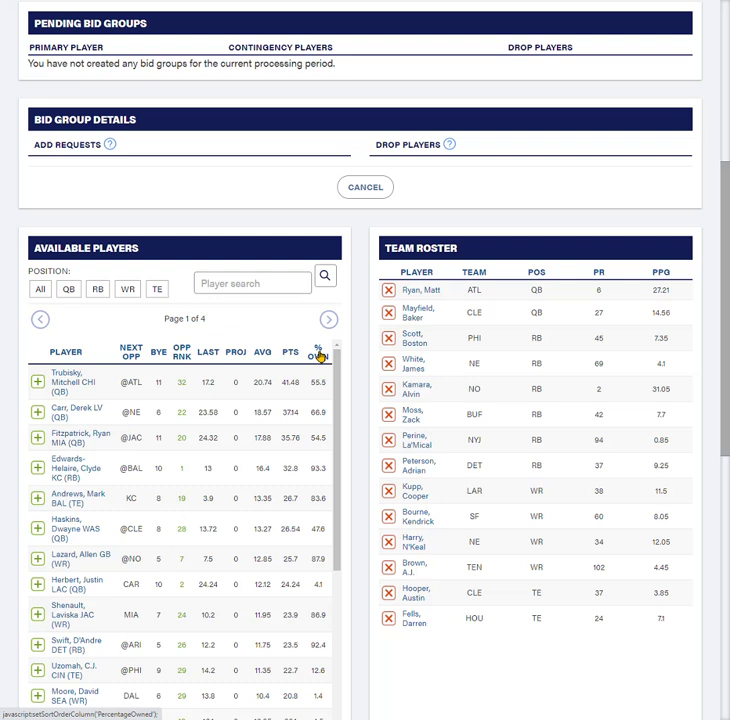
click(318, 356)
click(36, 384)
scroll(176, 323, up, 1)
drag(60, 201, 23, 209)
text(381)
click(512, 218)
click(388, 678)
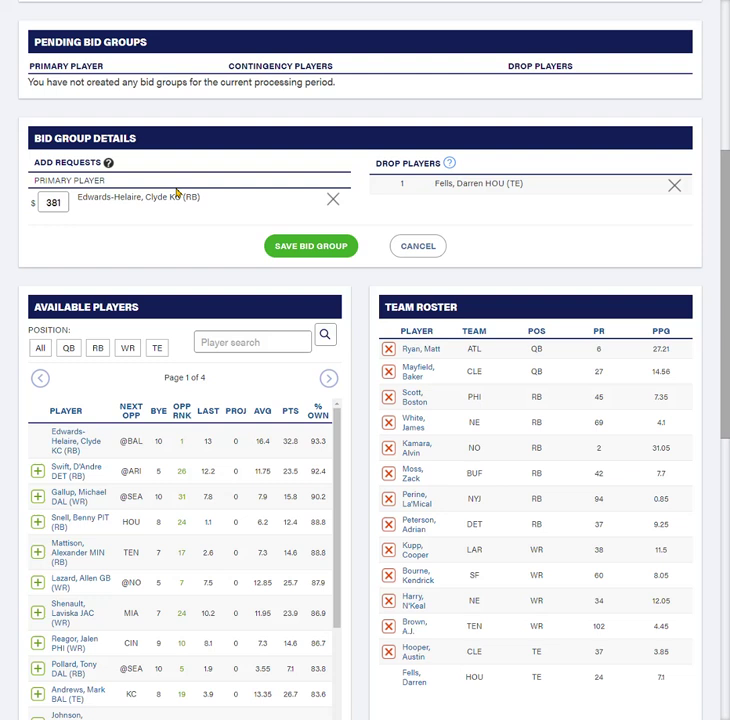
Step: Try adding Mark Andrews as a contingency player and Austin Hooper as a second drop player, and remove both again
click(37, 697)
scroll(362, 497, down, 1)
scroll(362, 497, down, 1)
click(388, 598)
scroll(373, 417, up, 2)
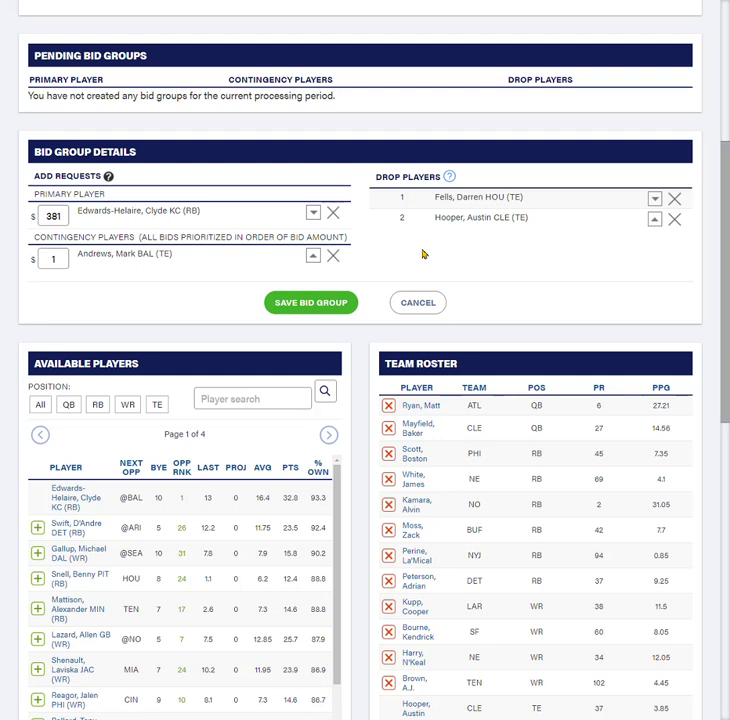
click(336, 258)
click(675, 224)
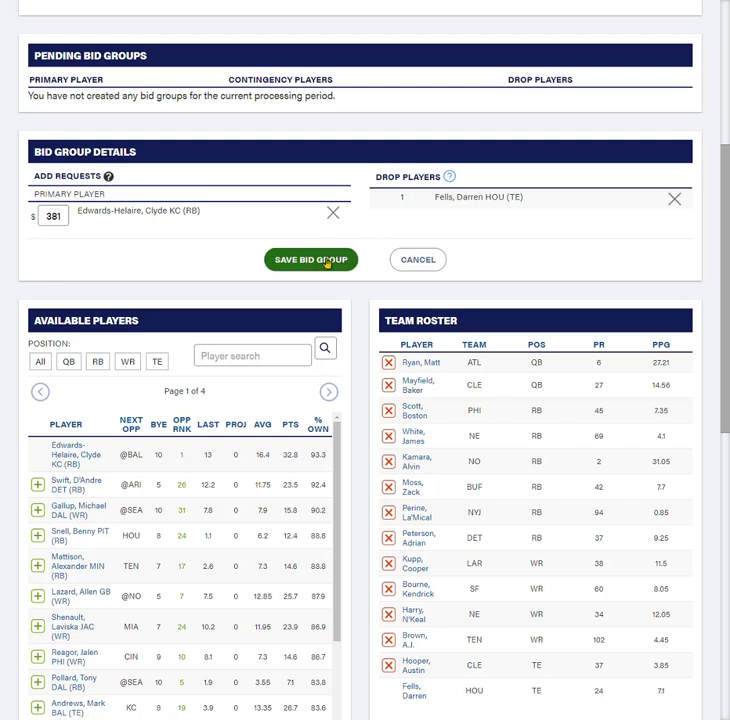
Step: Save the Edwards-Helaire bid group and start a new one with a $171 bid on Mark Andrews
click(314, 262)
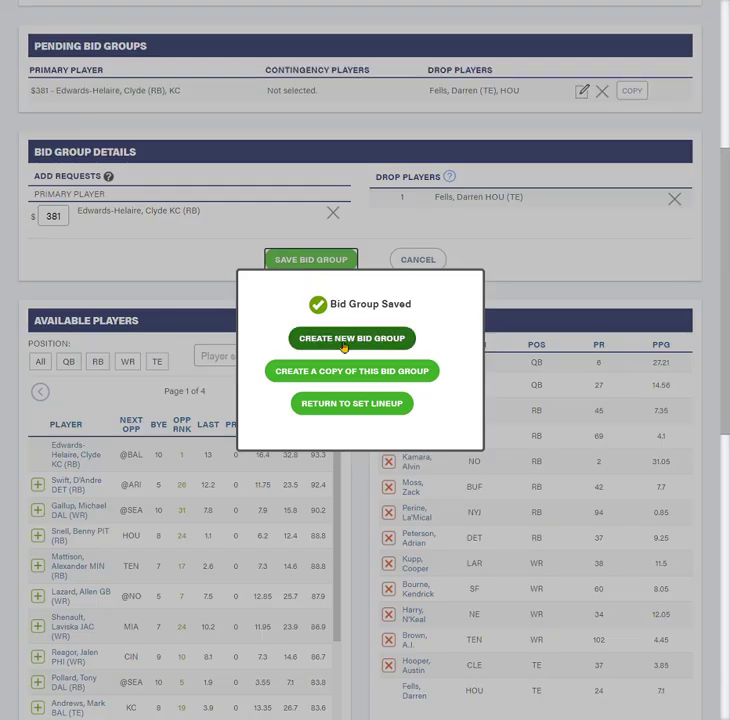
click(345, 342)
click(37, 647)
click(42, 160)
text(17)
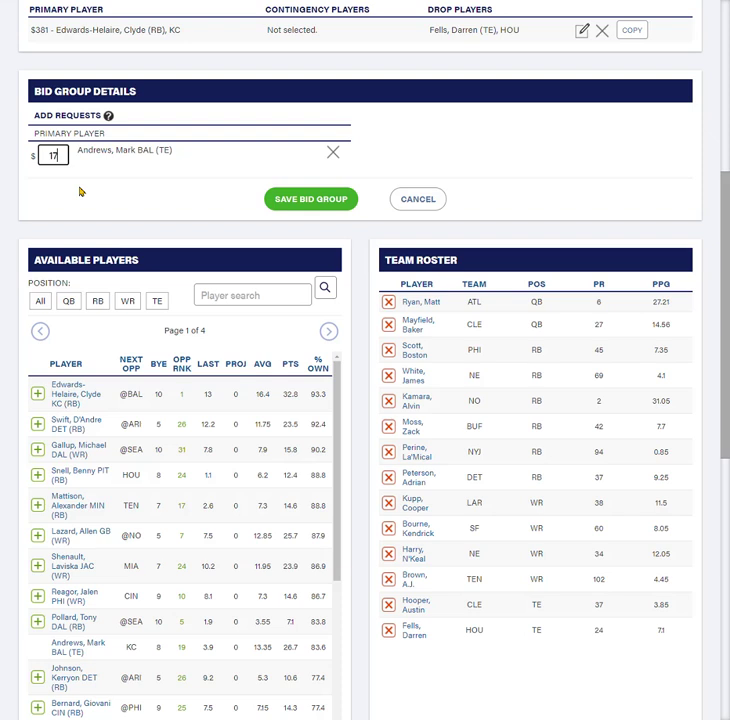
text(1)
scroll(427, 150, up, 1)
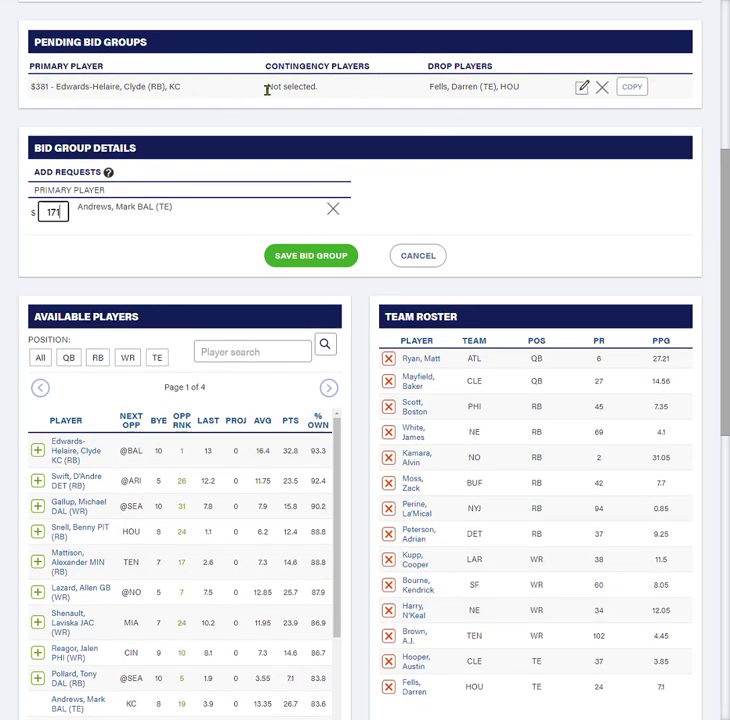
scroll(371, 318, down, 1)
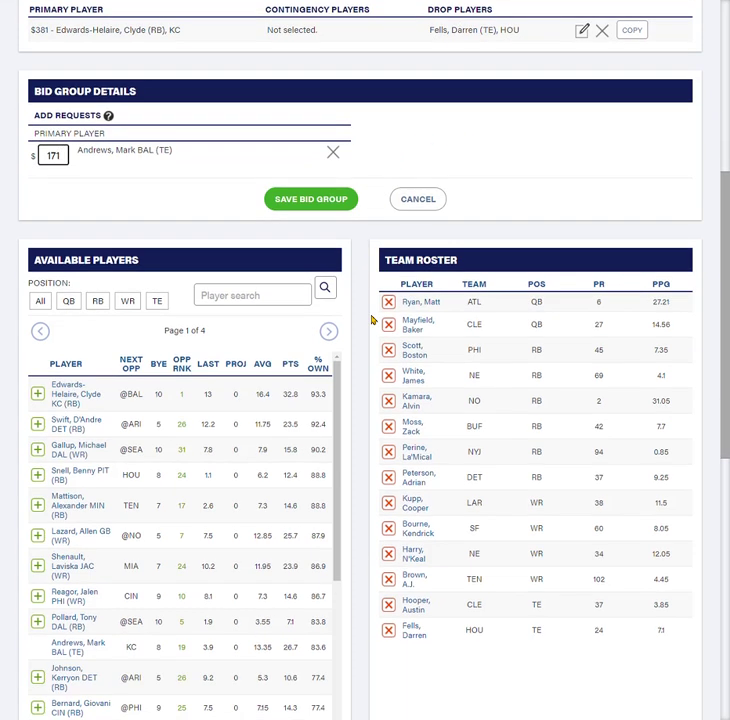
Step: Add Darren Fells and Austin Hooper, in that order, as drop players for the Andrews bid and save the bid group
click(390, 631)
click(388, 604)
scroll(360, 332, up, 1)
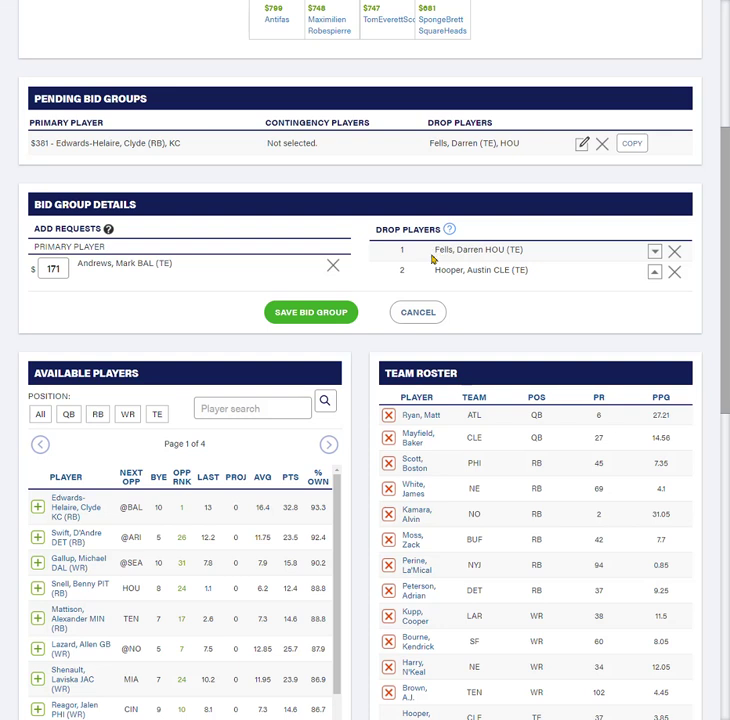
click(316, 313)
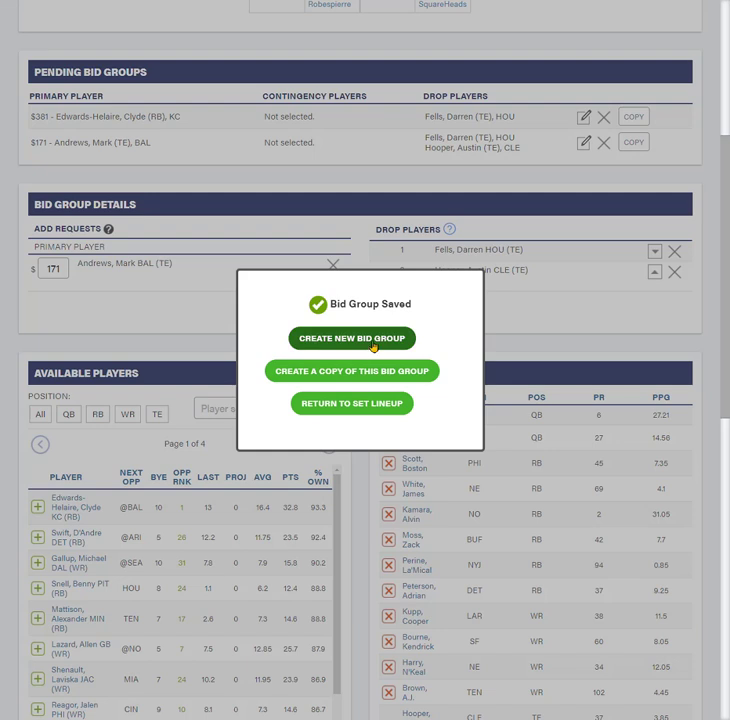
Step: Create a new bid group, search for "freeman" and bid $57 on Devonta Freeman
click(373, 347)
click(267, 350)
text(freeman)
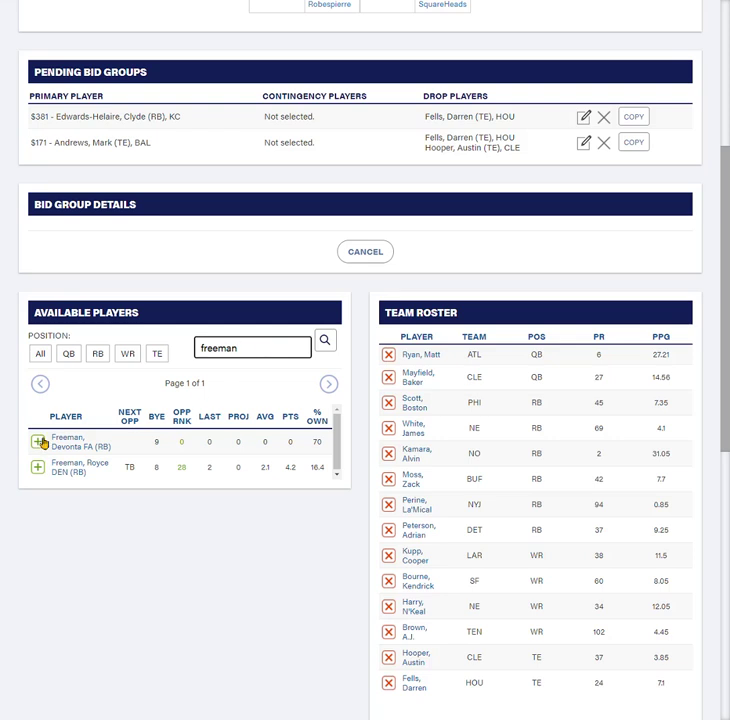
click(38, 442)
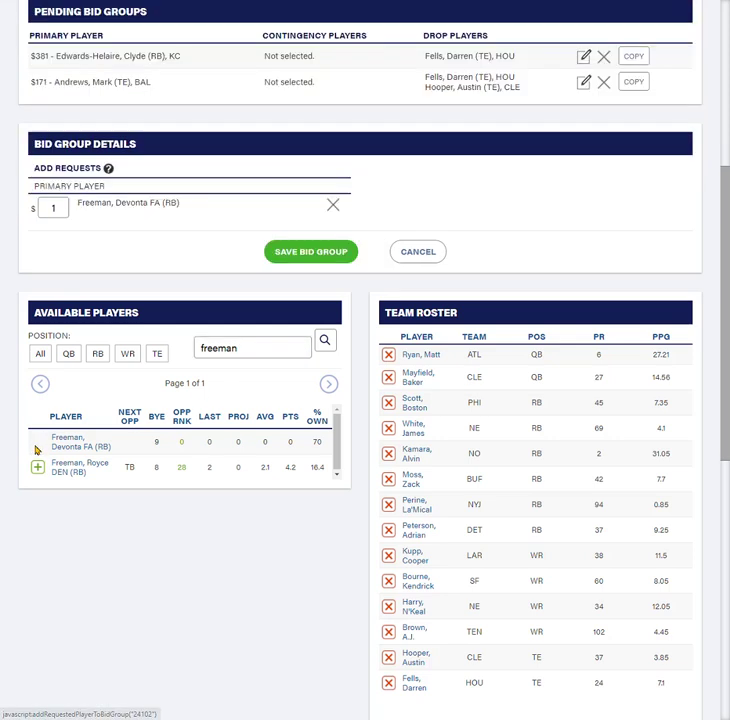
double_click(57, 209)
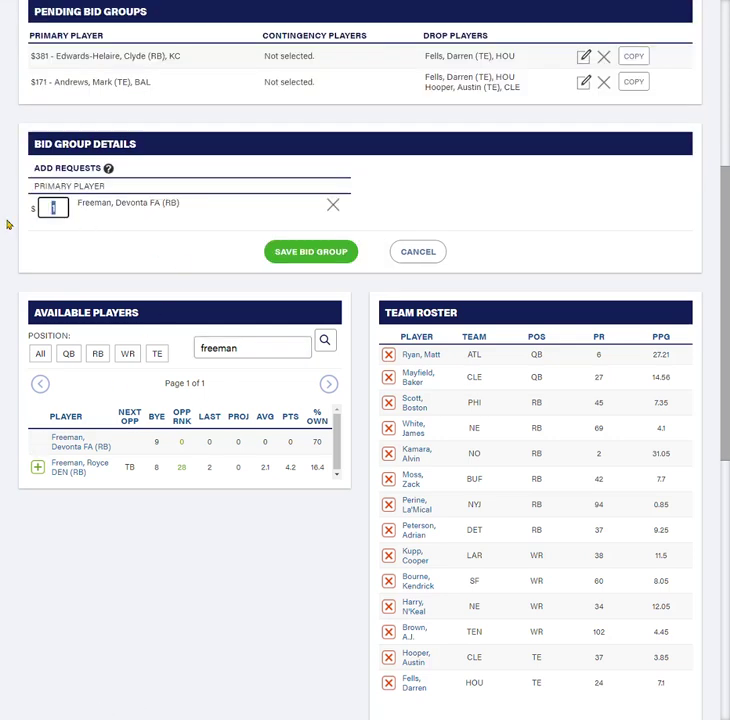
text(57)
scroll(393, 217, up, 1)
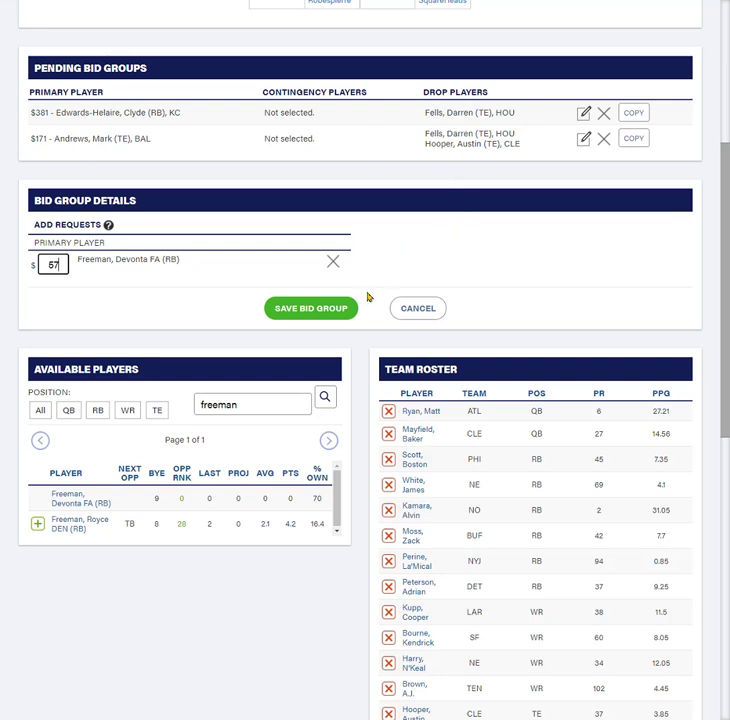
Step: Add Darren Fells, Austin Hooper and La'Mical Perine as drop players for the Freeman bid and save the bid group
scroll(370, 280, down, 1)
scroll(368, 284, down, 3)
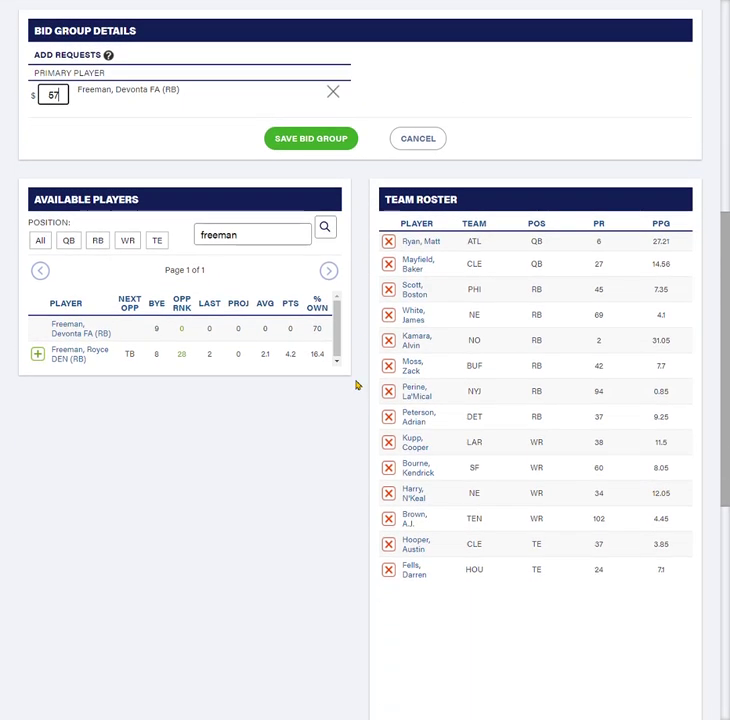
click(388, 573)
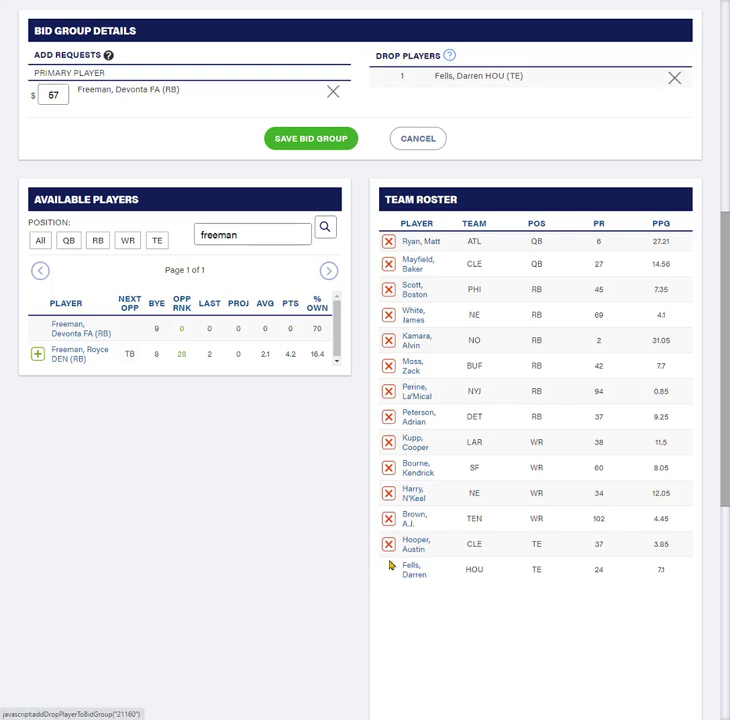
click(388, 547)
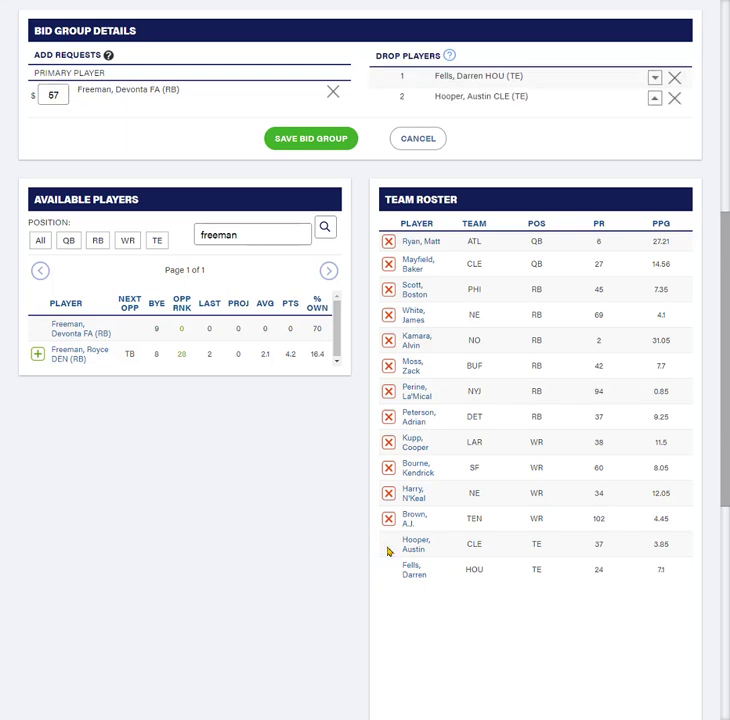
click(388, 390)
scroll(365, 428, up, 3)
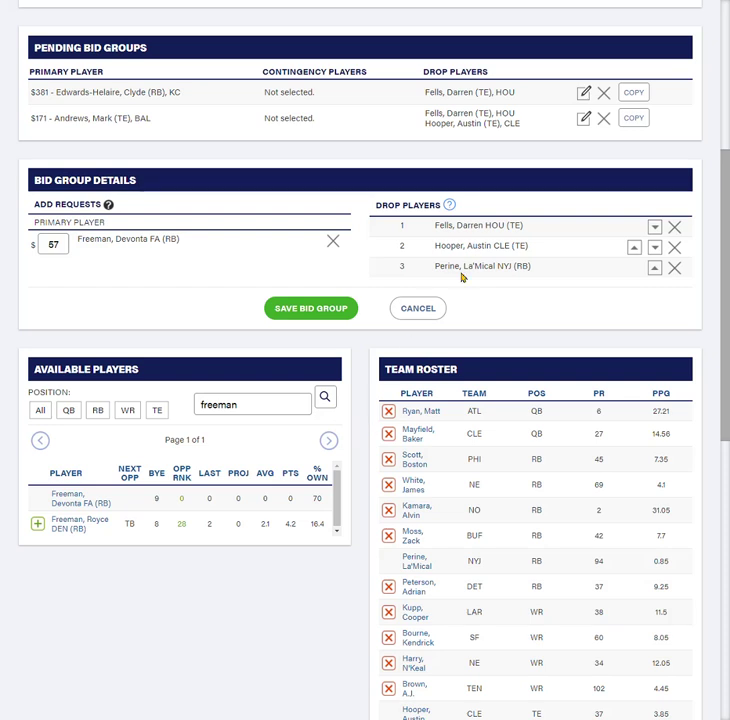
click(330, 308)
Step: Create another new bid group, search for "swift" and add D'Andre Swift as the primary player
click(340, 340)
drag(303, 320, 143, 334)
key(BackSpace)
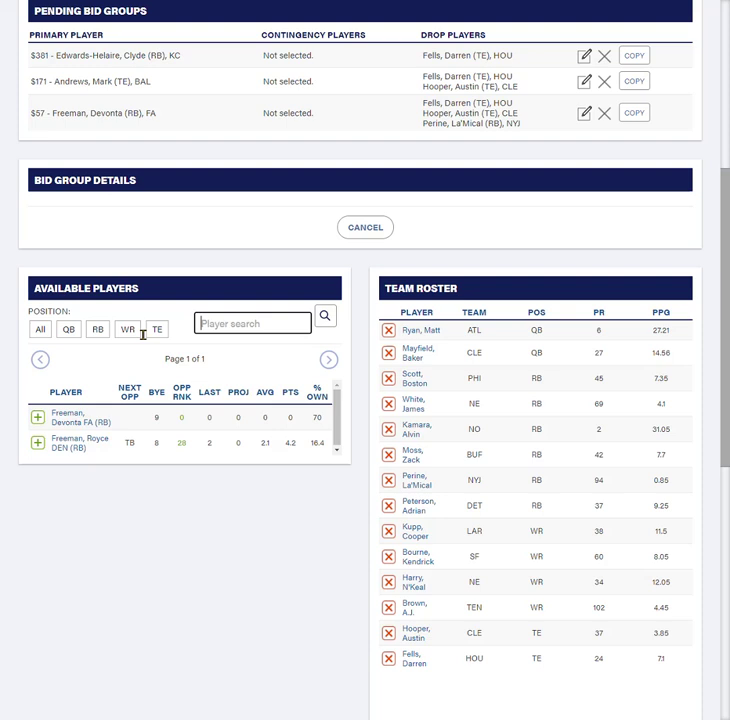
text(swift)
click(37, 416)
Step: Clear the player search and add Michael Gallup to the bid group as a contingency player
click(195, 331)
key(ctrl+a)
key(BackSpace)
click(230, 321)
click(37, 478)
Step: Search the available players for "wilson"
click(235, 324)
text(wilson)
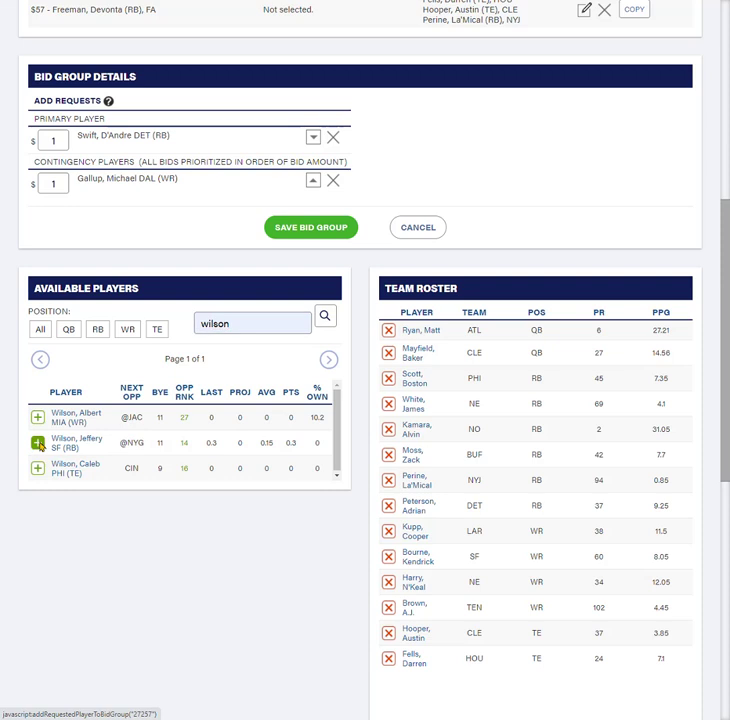